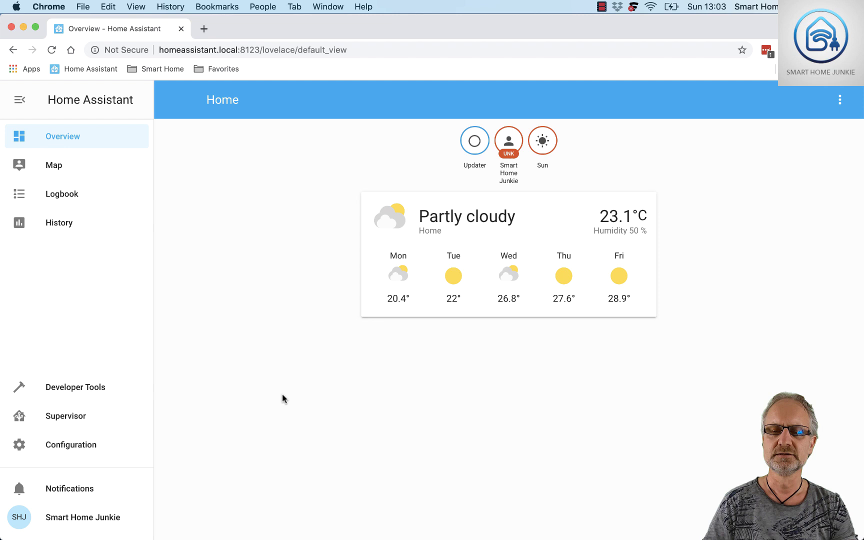
# Step: Go to Supervisor and open the Add-on store listing the official add-ons
pyautogui.click(59, 421)
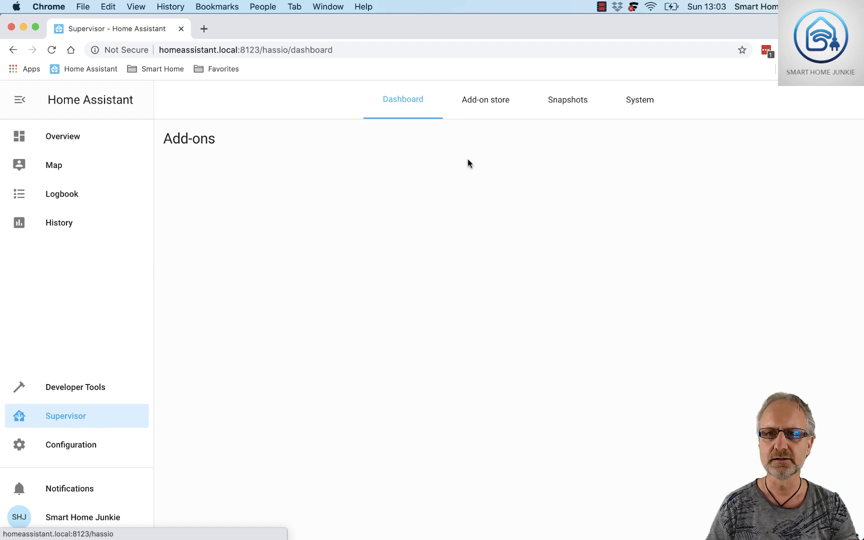
pyautogui.click(473, 106)
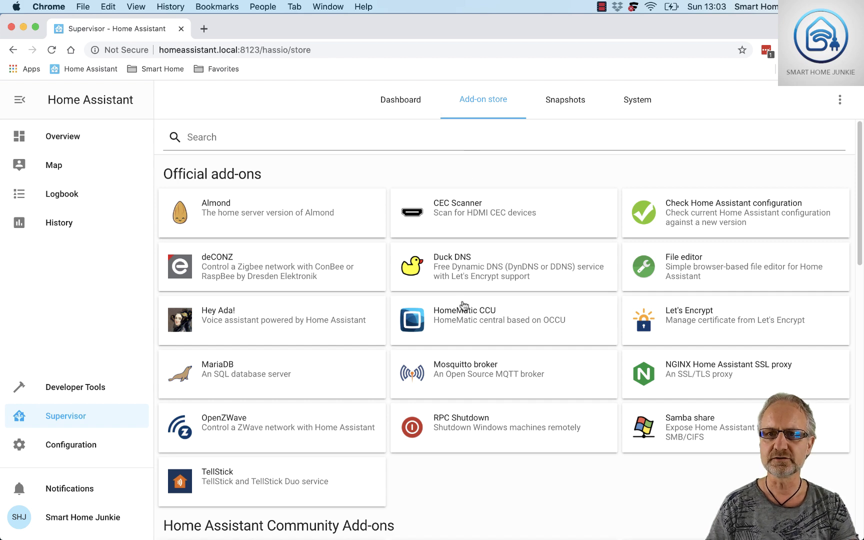
pyautogui.scroll(-3, 465, 333)
pyautogui.scroll(-7, 469, 338)
pyautogui.scroll(8, 469, 338)
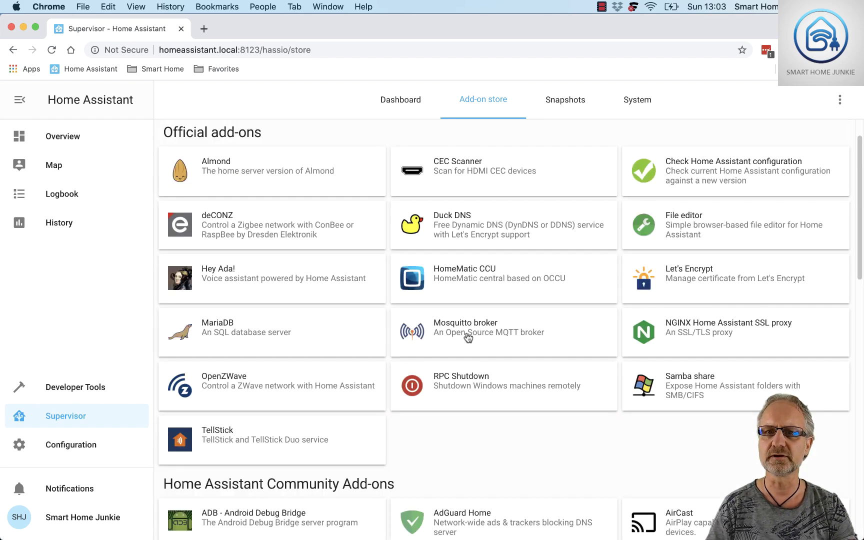
pyautogui.scroll(2, 465, 334)
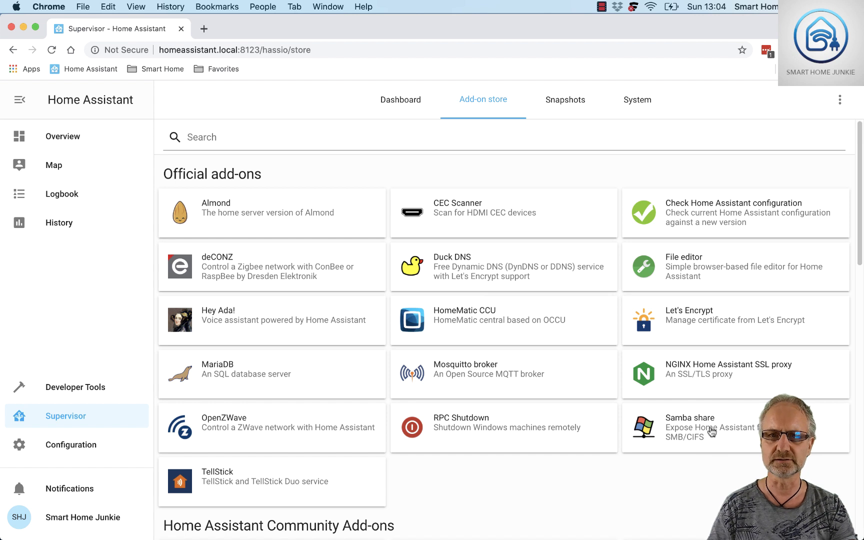
# Step: Open the Samba share add-on, read its Documentation, then go back to its Info page
pyautogui.click(711, 432)
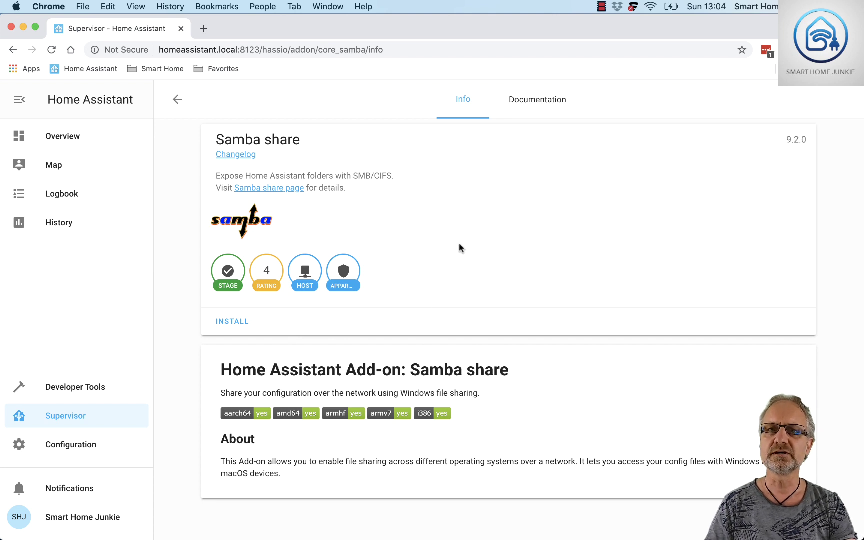
pyautogui.click(544, 103)
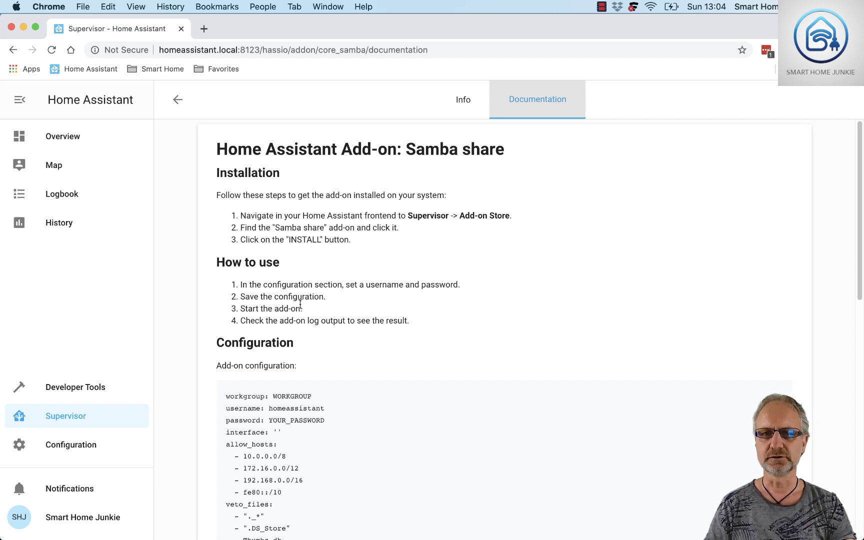
pyautogui.click(461, 117)
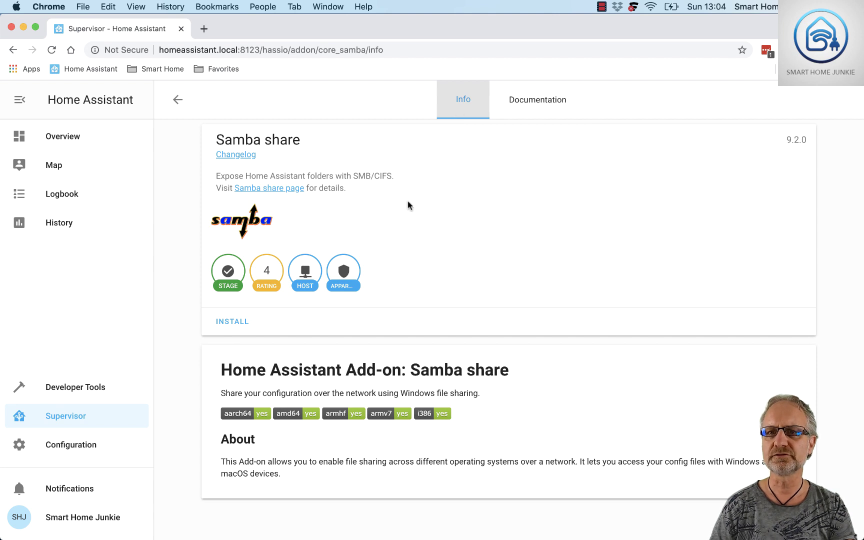
# Step: Install the Samba share add-on and bring up its Configuration editor
pyautogui.click(233, 327)
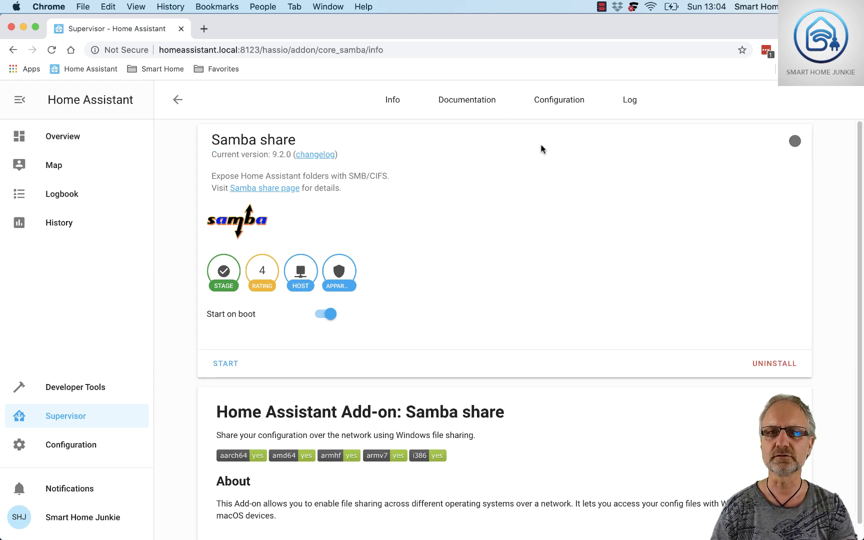
pyautogui.click(559, 101)
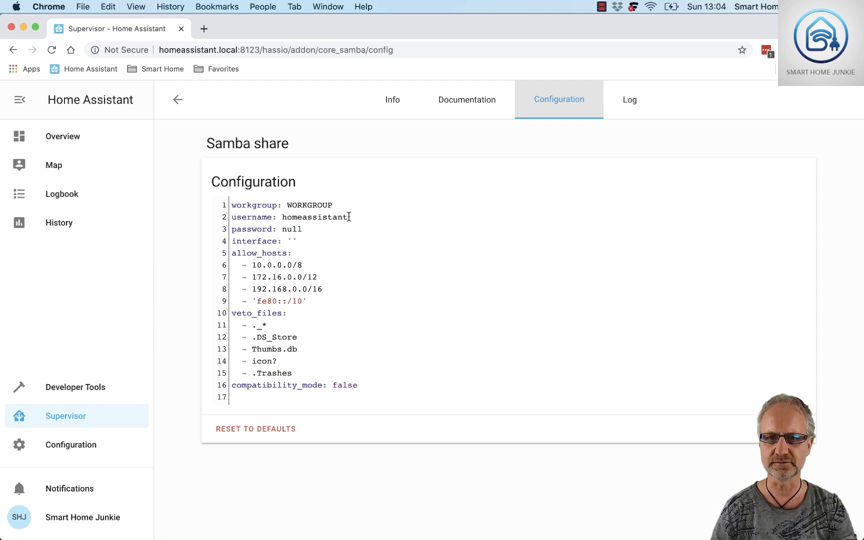
pyautogui.moveTo(348, 218); pyautogui.dragTo(284, 220)
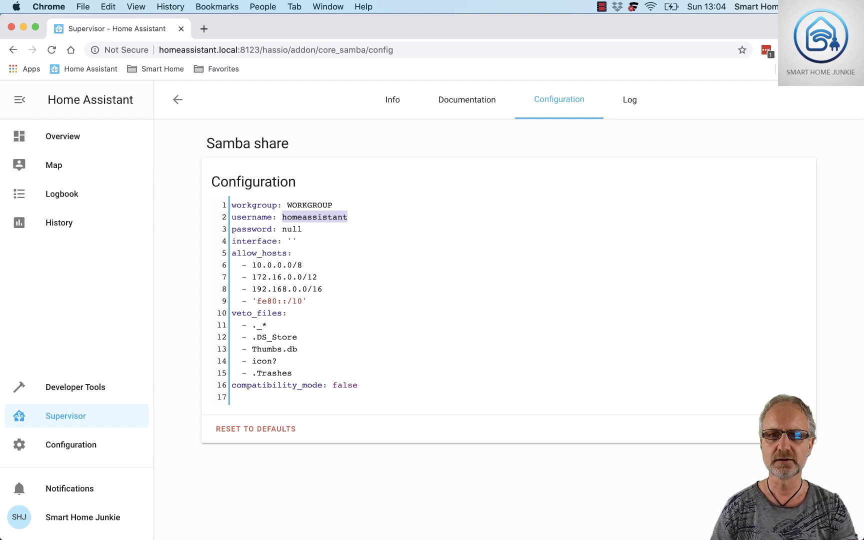
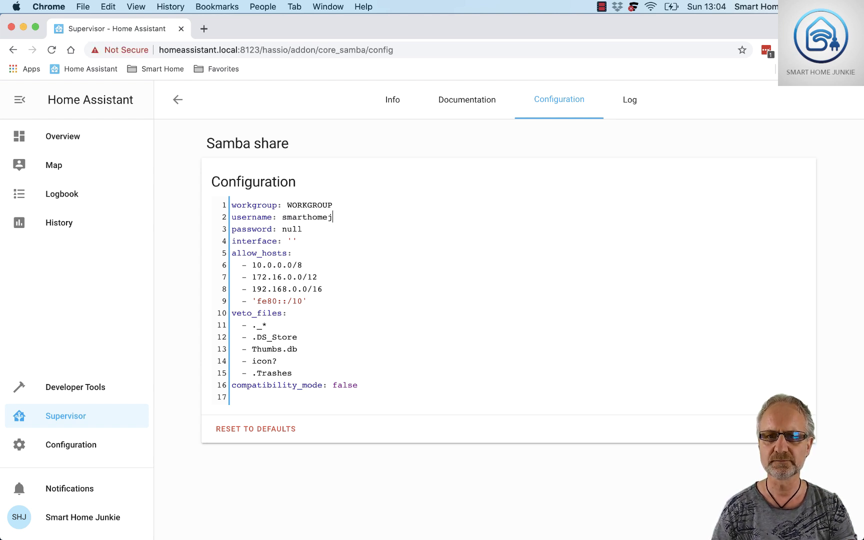
pyautogui.click(305, 228)
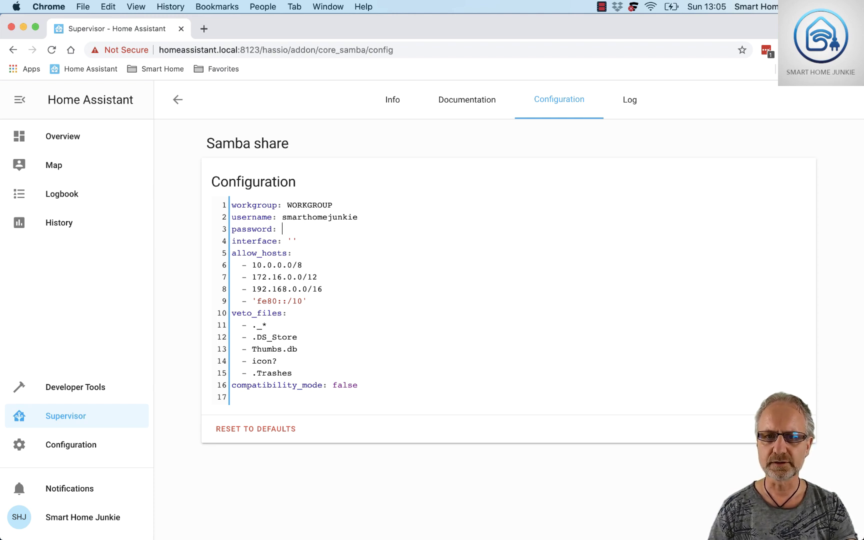
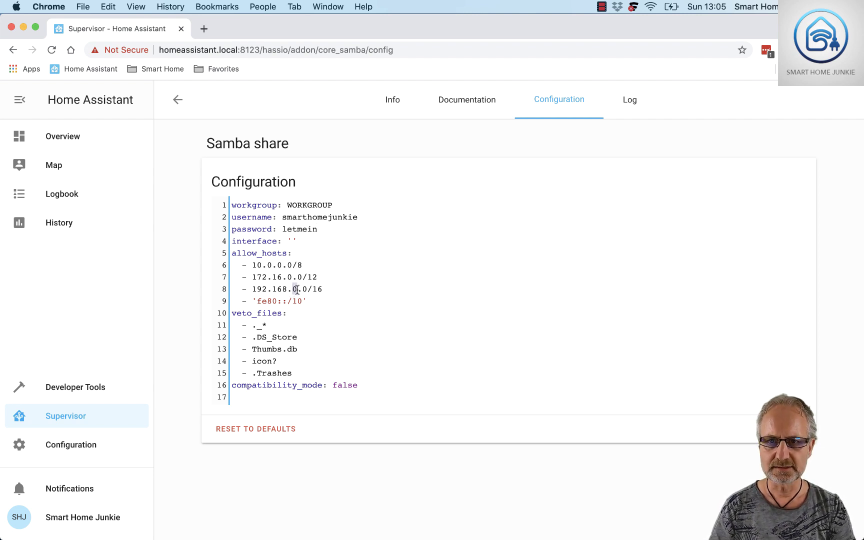
pyautogui.click(296, 289)
pyautogui.press('BackSpace')
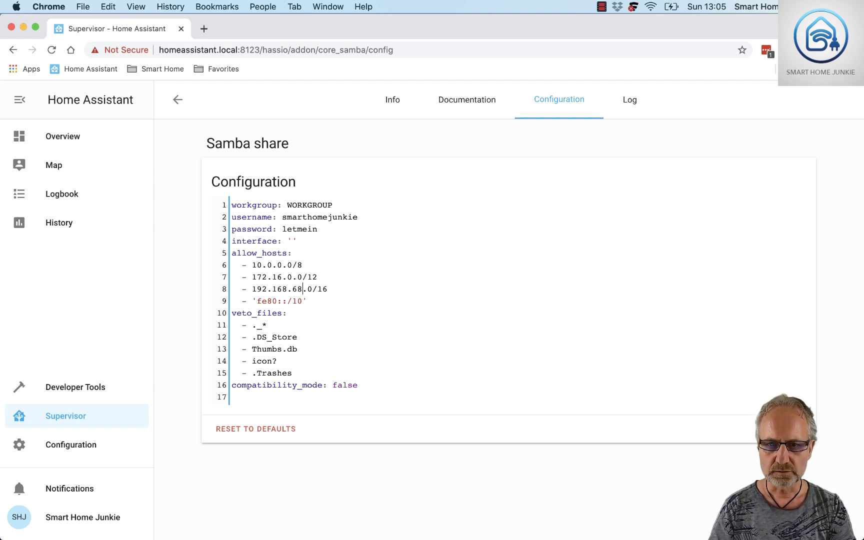
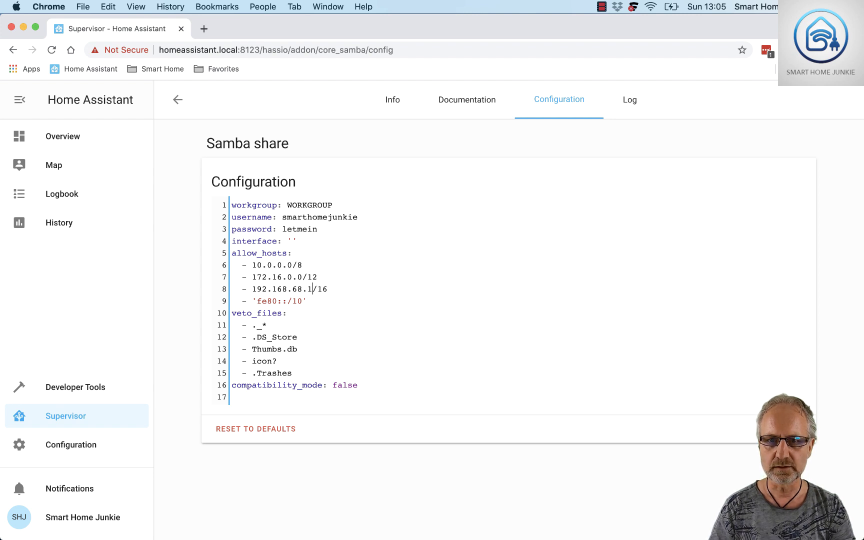
pyautogui.click(343, 292)
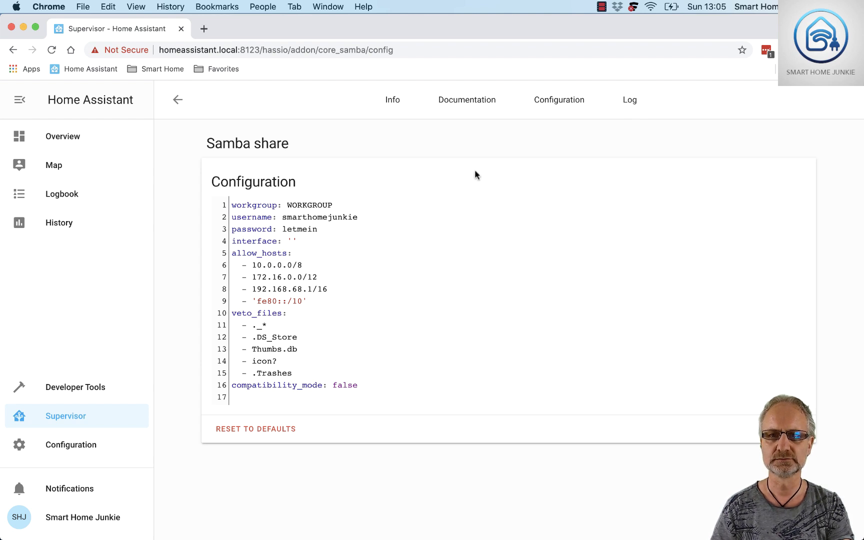
# Step: Start Samba share and check its refreshed log shows smbd and nmbd ready
pyautogui.click(393, 106)
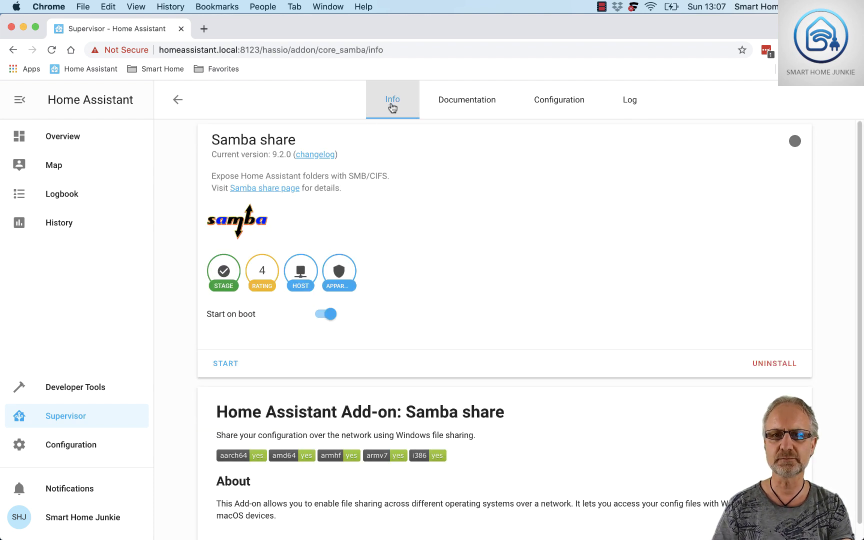
pyautogui.click(229, 365)
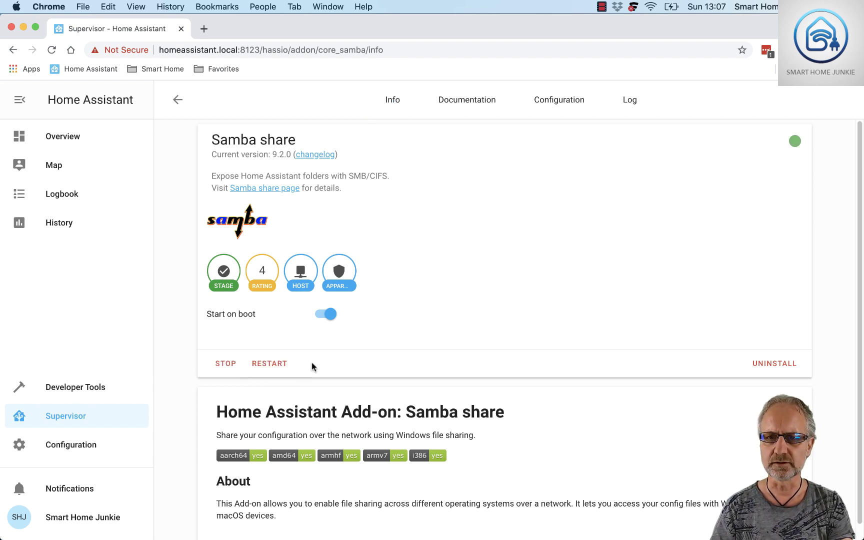
pyautogui.click(628, 108)
pyautogui.scroll(-5, 359, 338)
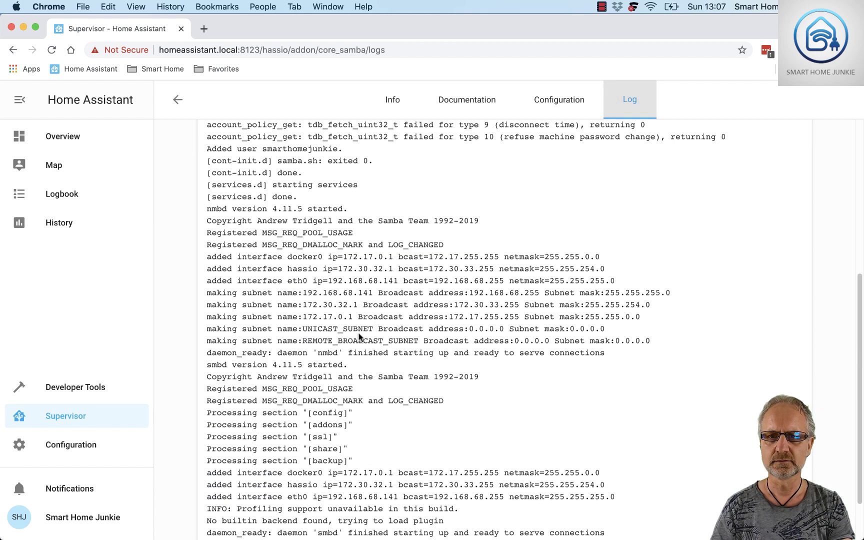
pyautogui.click(233, 524)
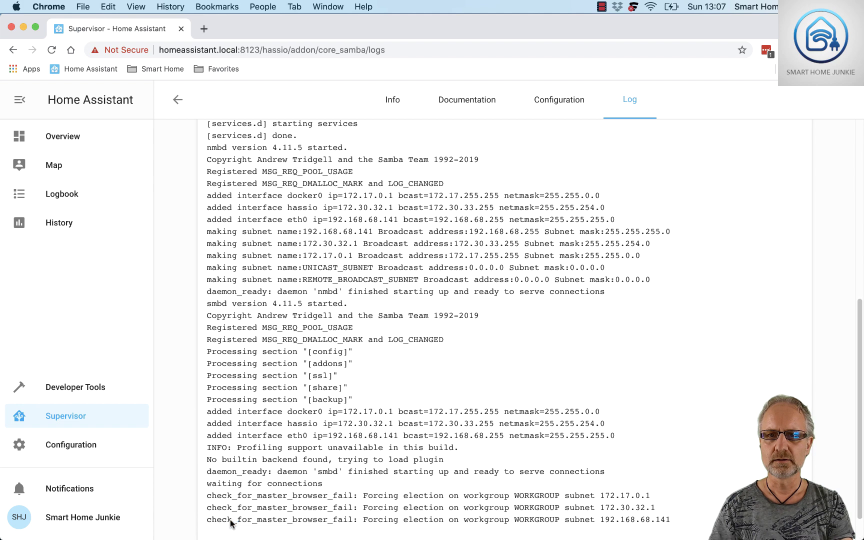
pyautogui.scroll(-1, 232, 517)
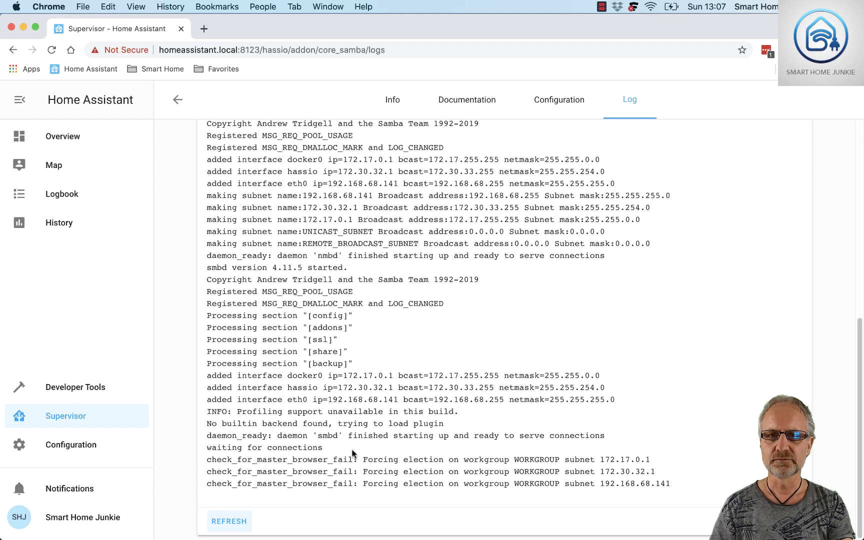
pyautogui.click(393, 100)
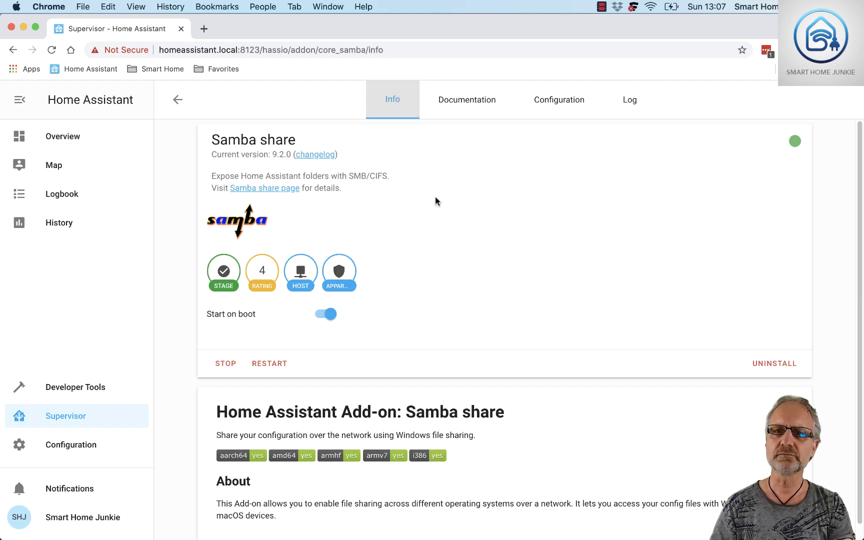
# Step: Switch to Desktop 3 and open homeassistant from Finder's Network location
pyautogui.hotkey('ctrl', 'Up')
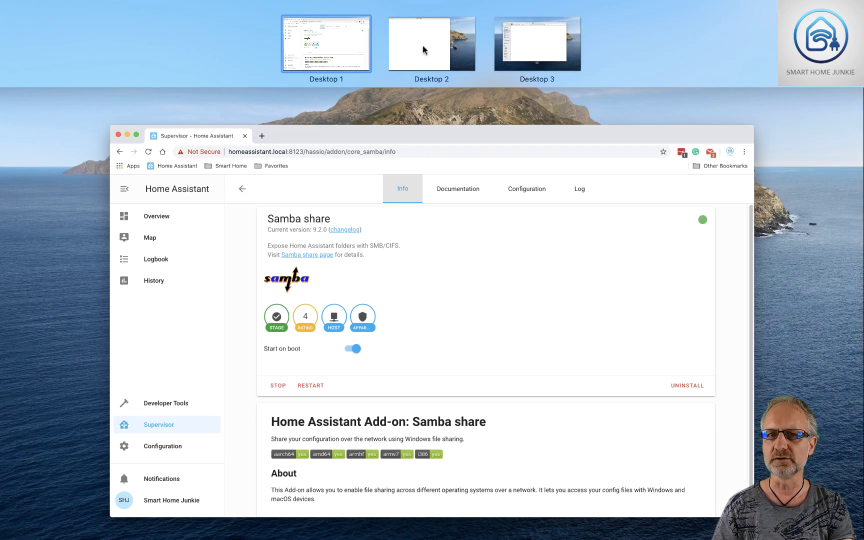
pyautogui.click(544, 51)
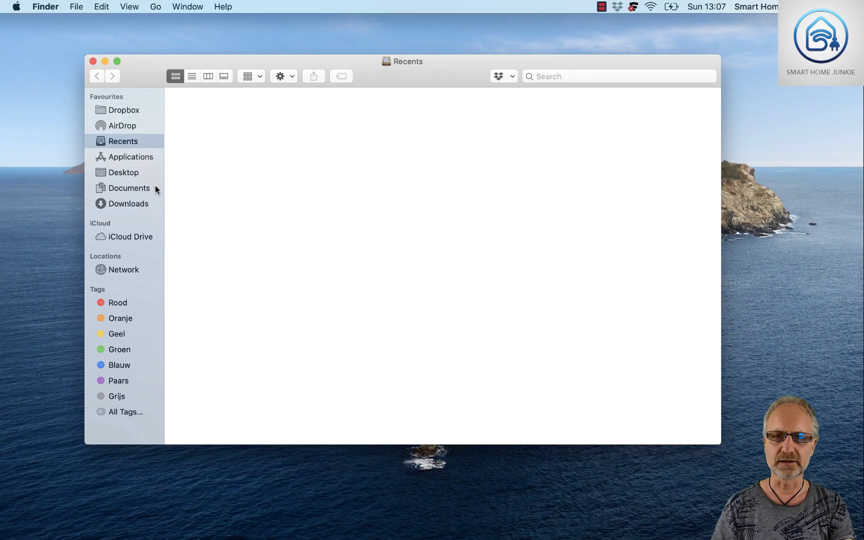
pyautogui.click(128, 271)
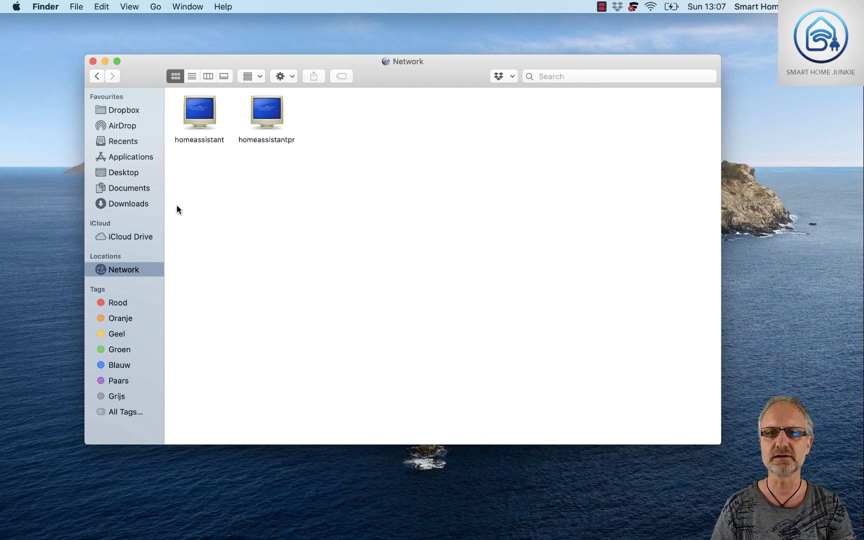
pyautogui.click(206, 116)
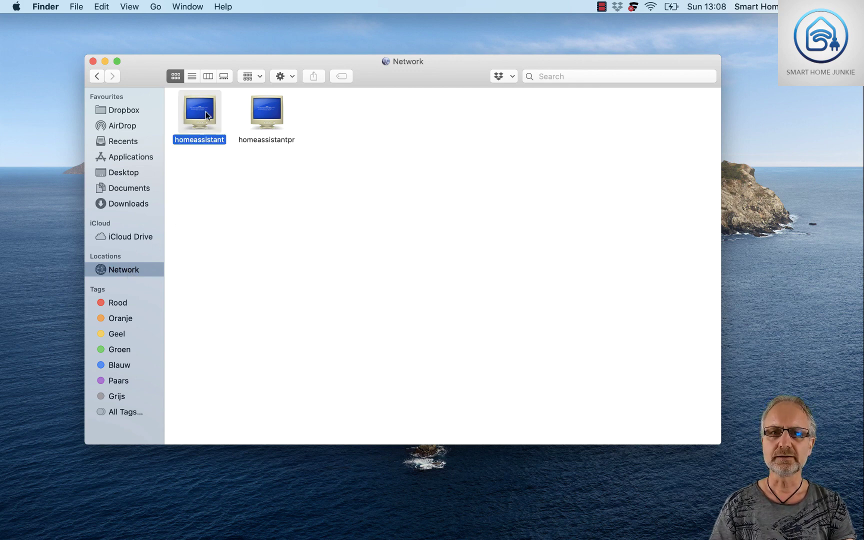
pyautogui.doubleClick(206, 116)
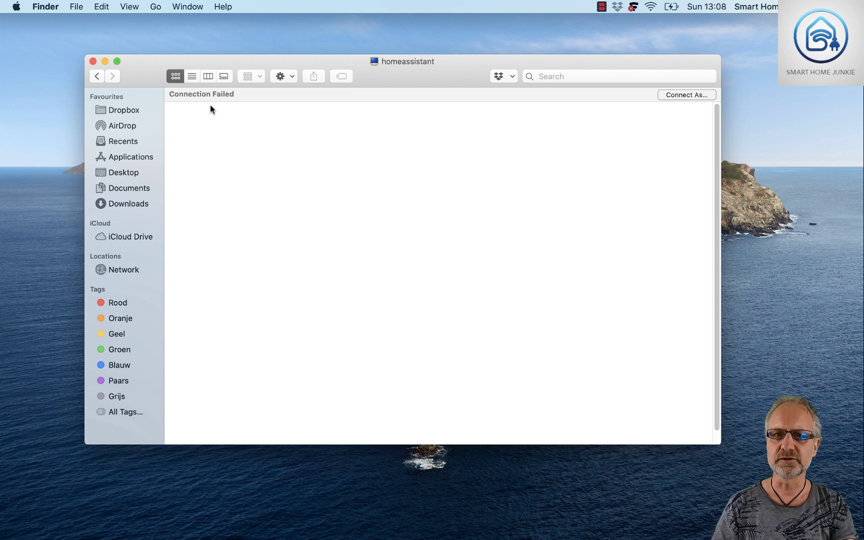
# Step: Connect to homeassistant as registered user smarthomejunkie, revealing addons, backup, config, share and ssl
pyautogui.click(685, 95)
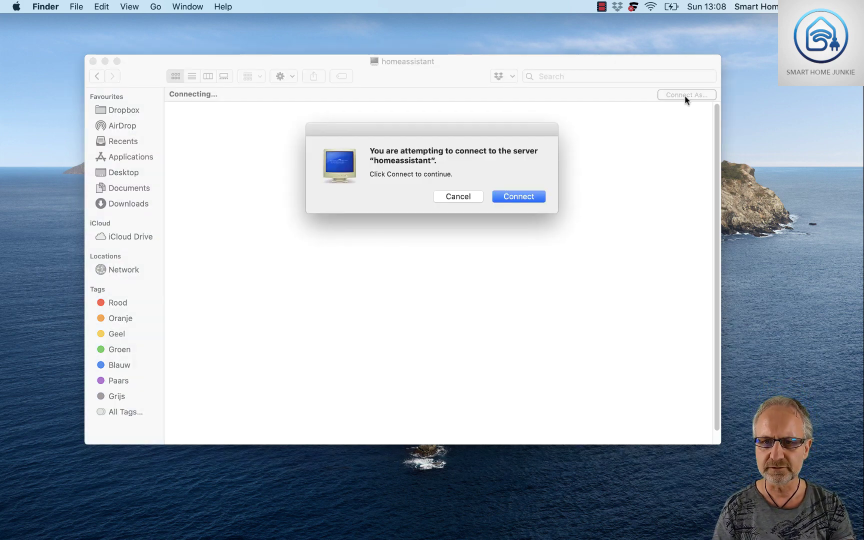
pyautogui.click(531, 197)
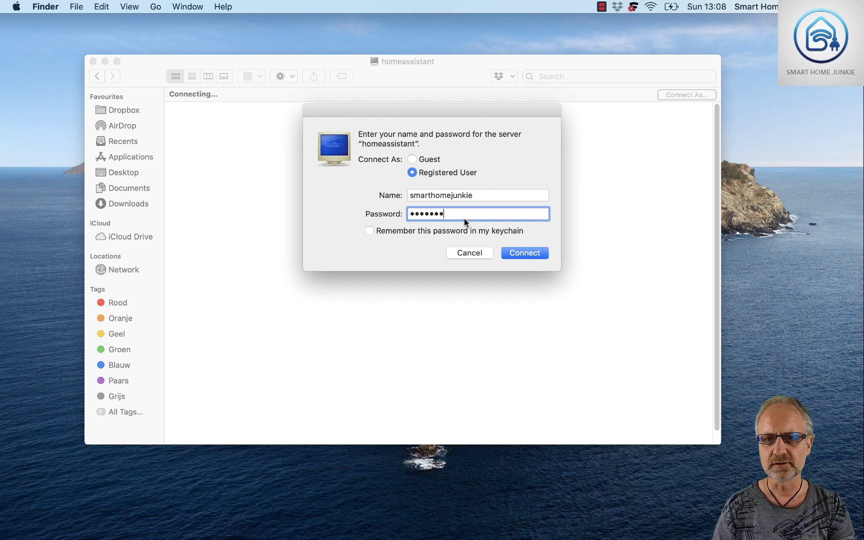
pyautogui.click(524, 252)
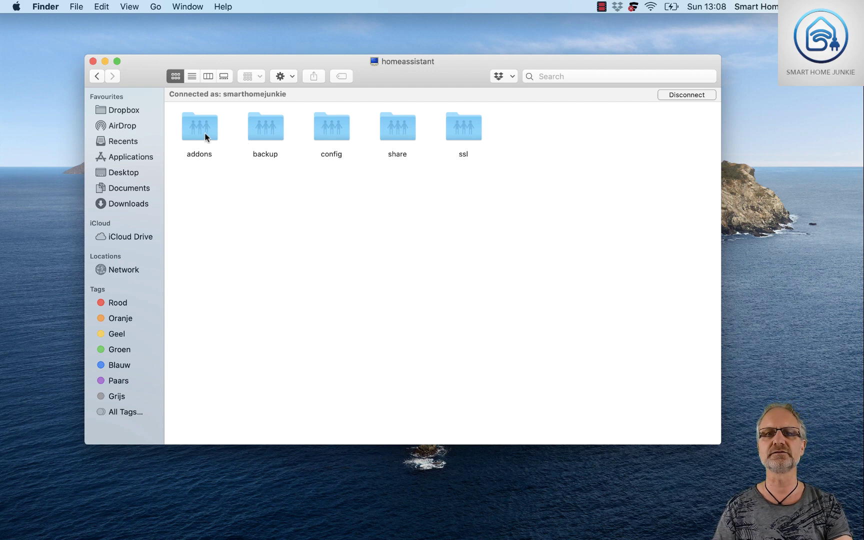
pyautogui.doubleClick(327, 134)
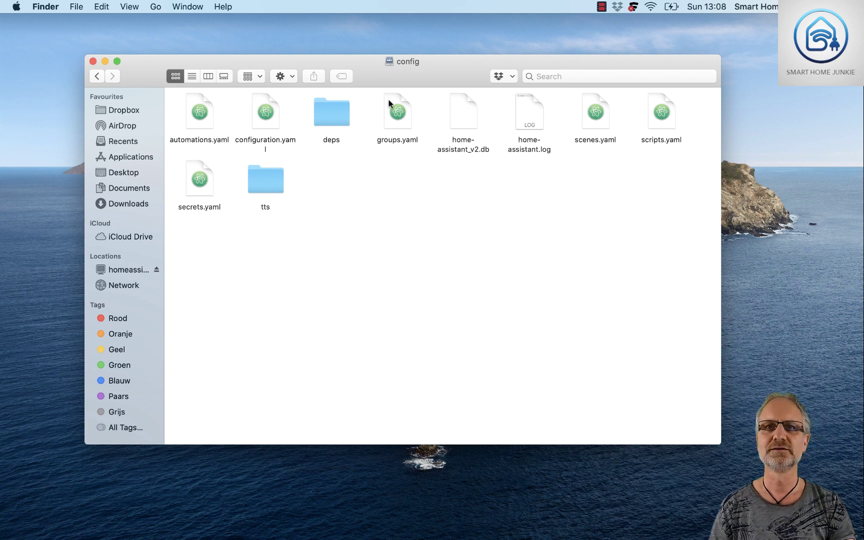
pyautogui.click(98, 77)
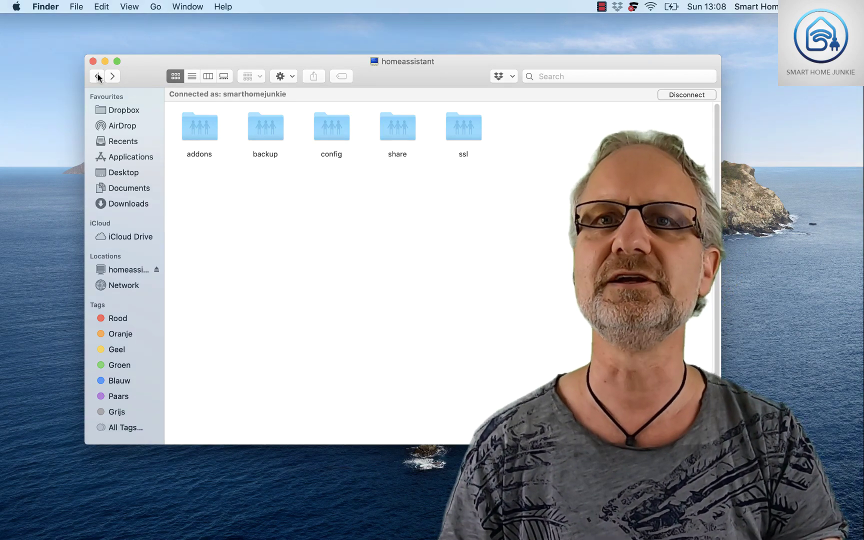